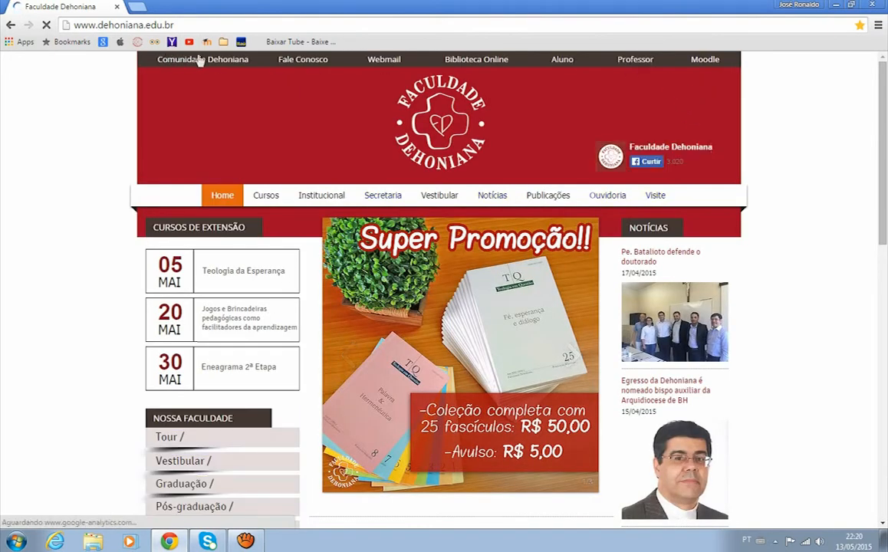
Step: Open the Gennera Portal do Professor login form from the faculty's Professor page
click(645, 67)
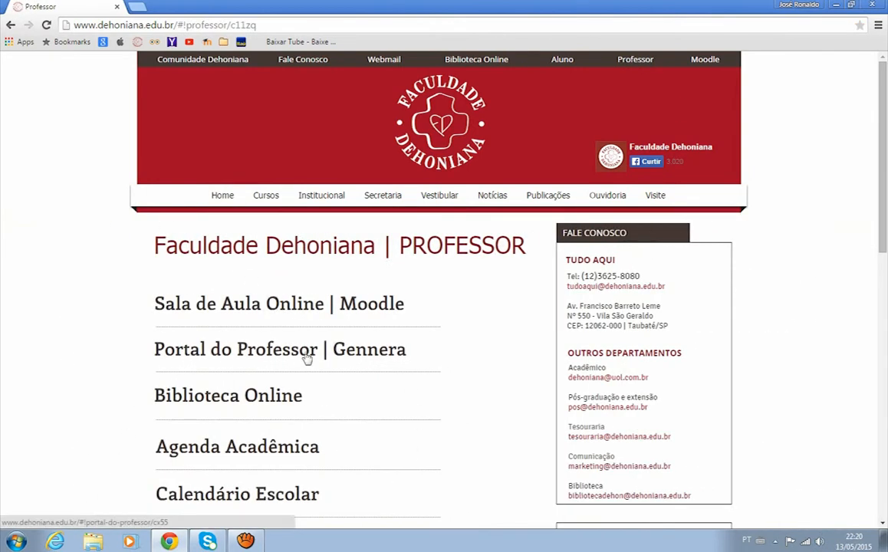
click(391, 359)
click(502, 335)
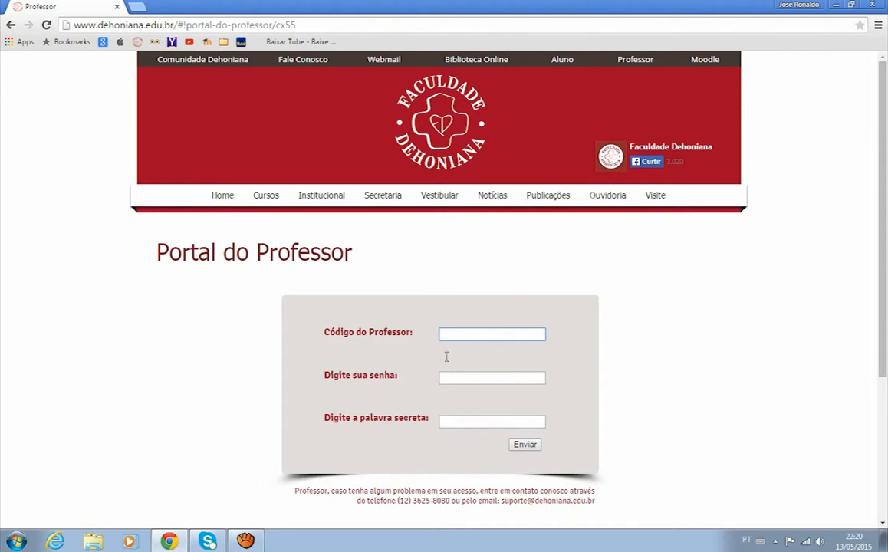
Step: Log in to the portal with the professor code, the password and the secret word
click(469, 335)
text(4)
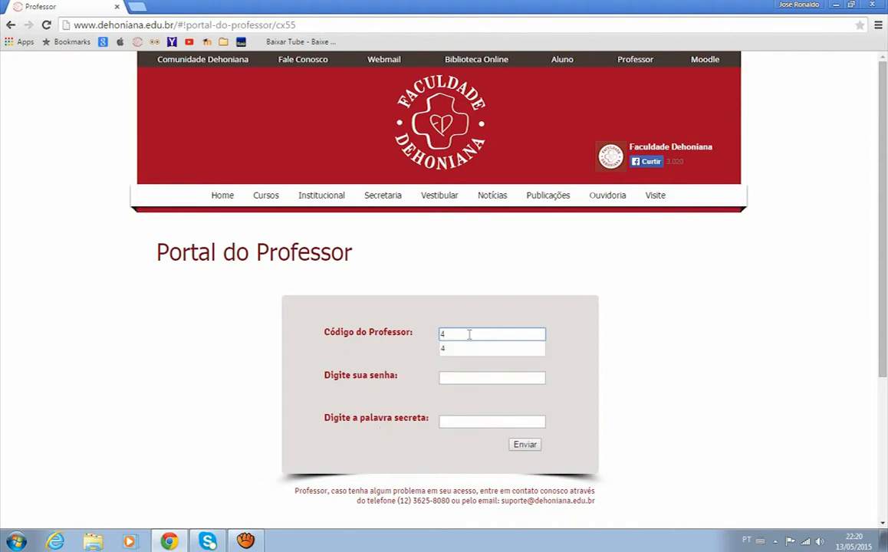
key(Tab)
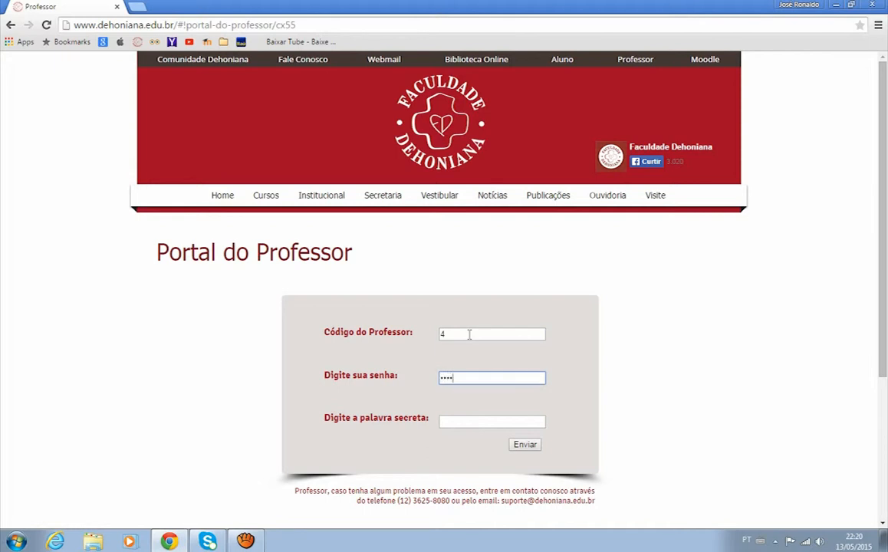
key(Tab)
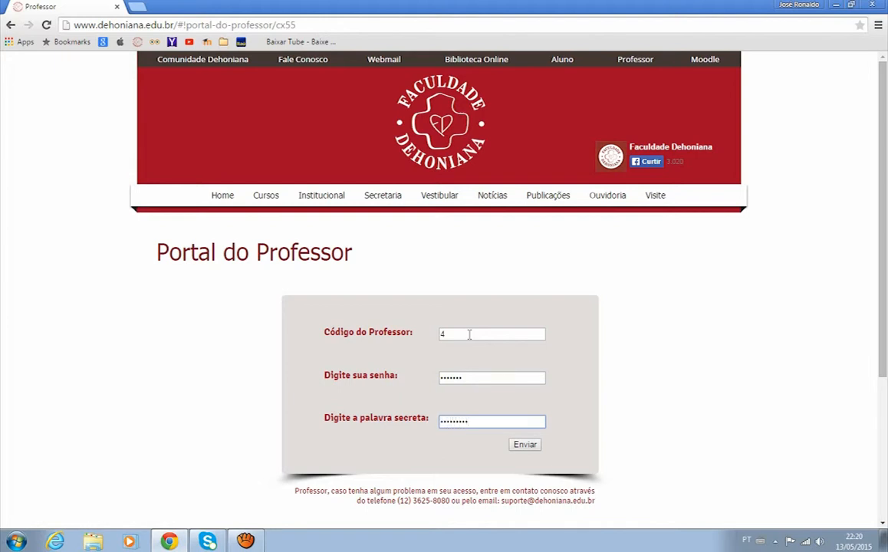
click(525, 445)
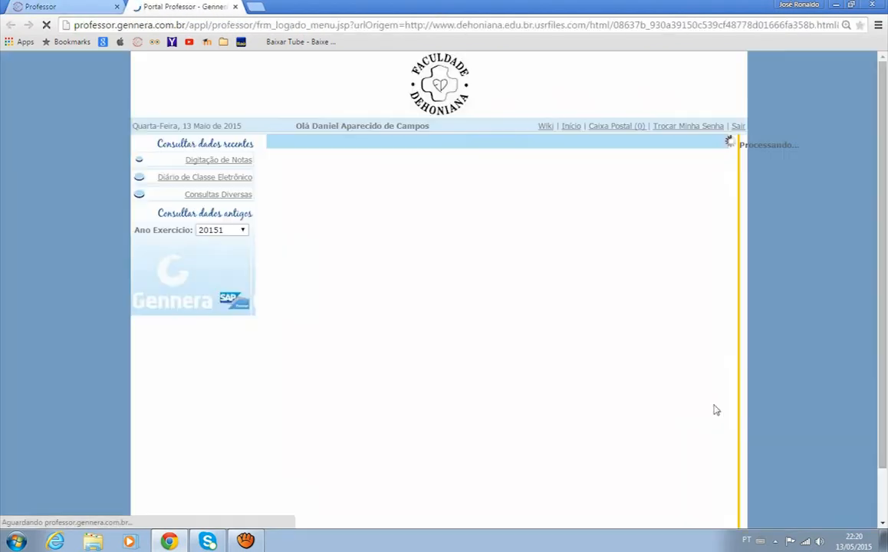
Step: Open grade entry and load the grades and absences list for Metodologia Científica I, class 1A, period Único
drag(881, 193, 881, 159)
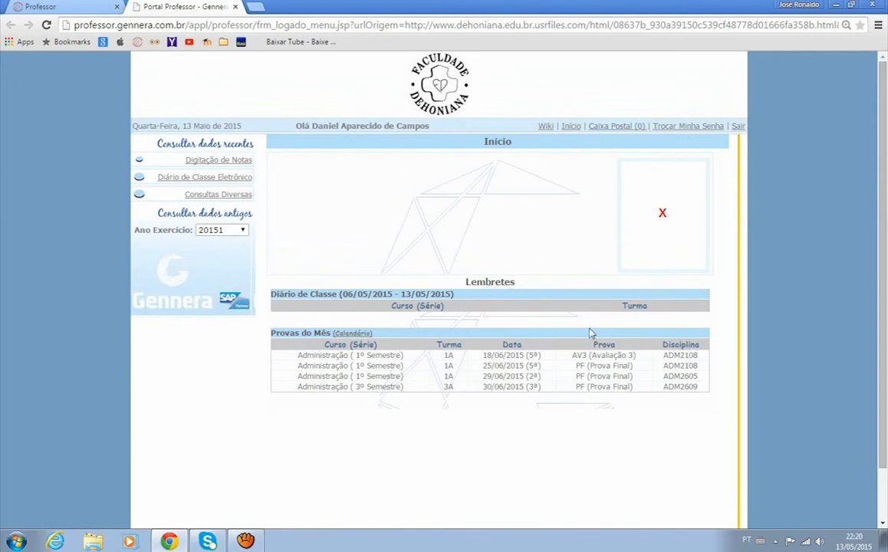
scroll(800, 253, down, 1)
scroll(800, 253, up, 1)
click(239, 166)
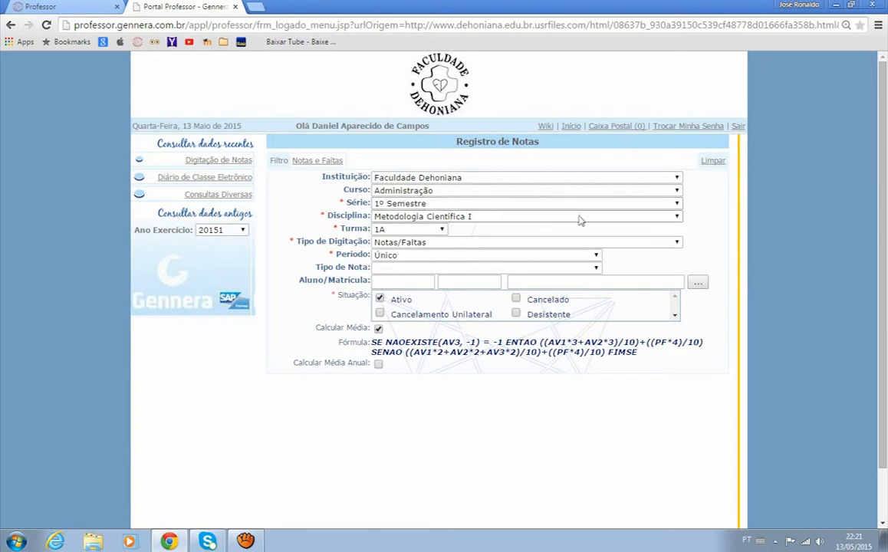
click(678, 218)
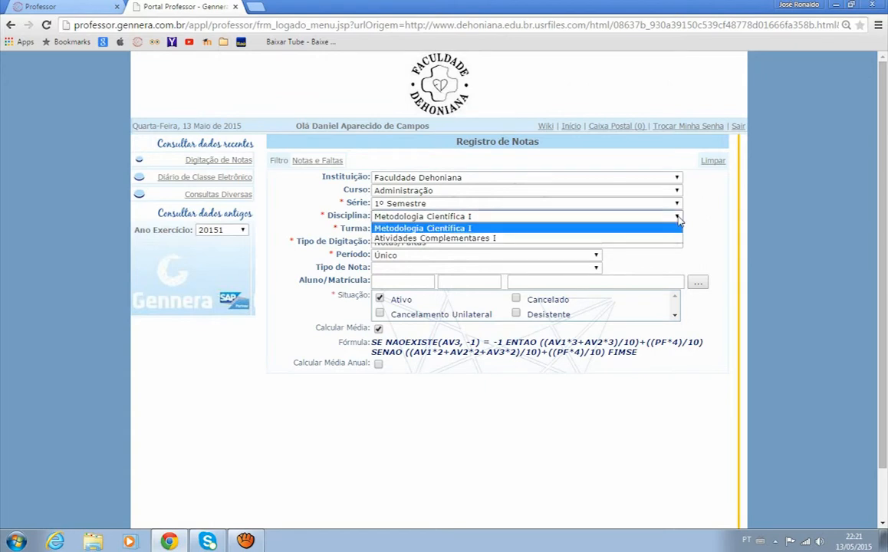
click(480, 229)
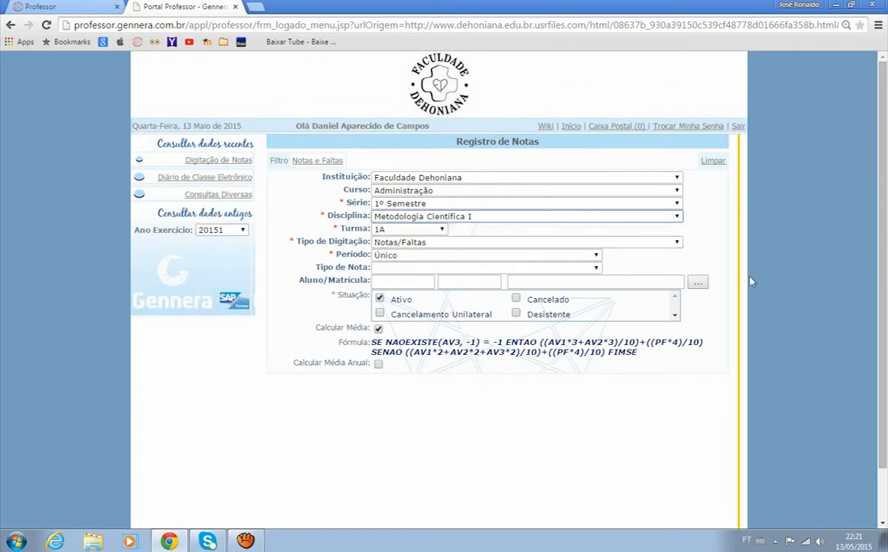
click(443, 230)
click(442, 233)
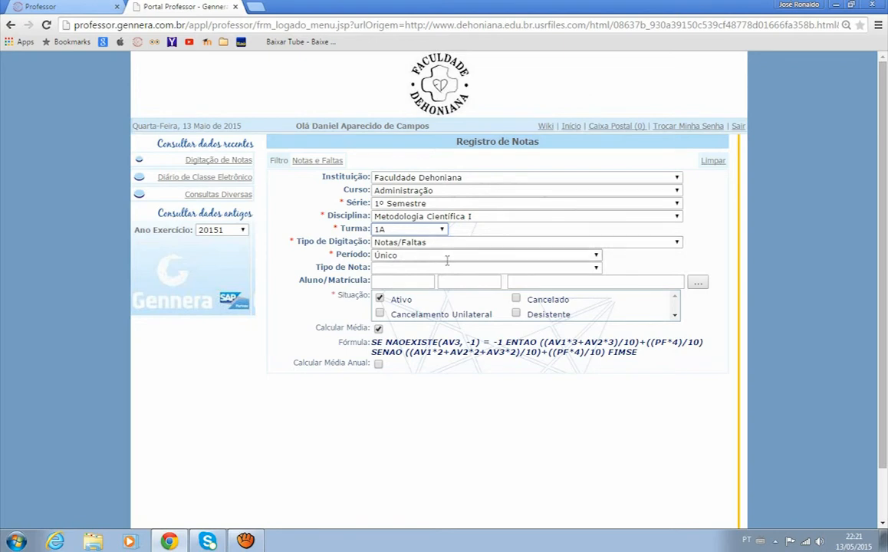
click(596, 256)
click(591, 267)
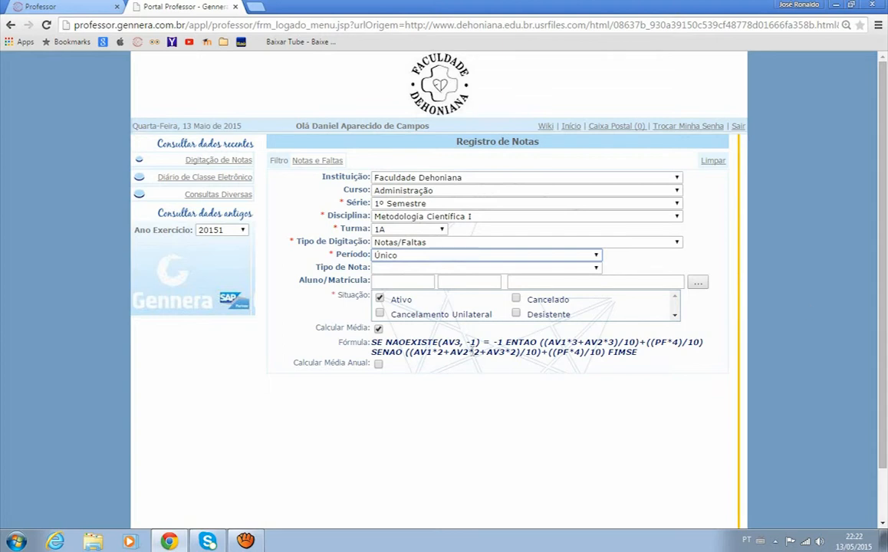
click(319, 162)
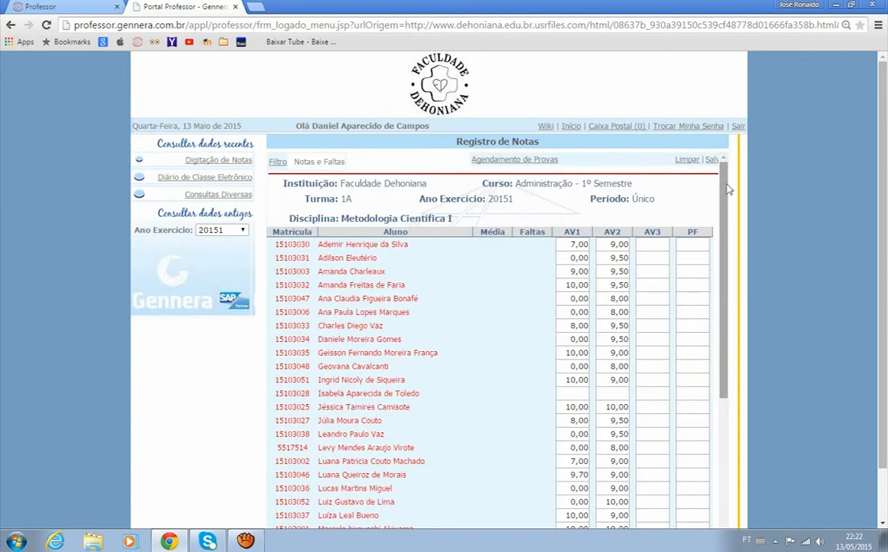
Step: Enter a final exam (PF) grade of 8 for the first student in the list and save
drag(725, 188, 738, 174)
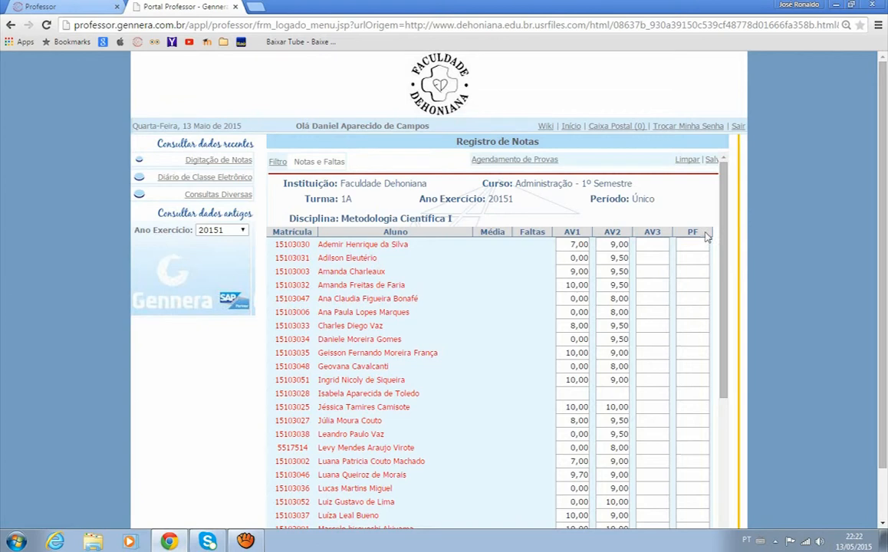
click(575, 243)
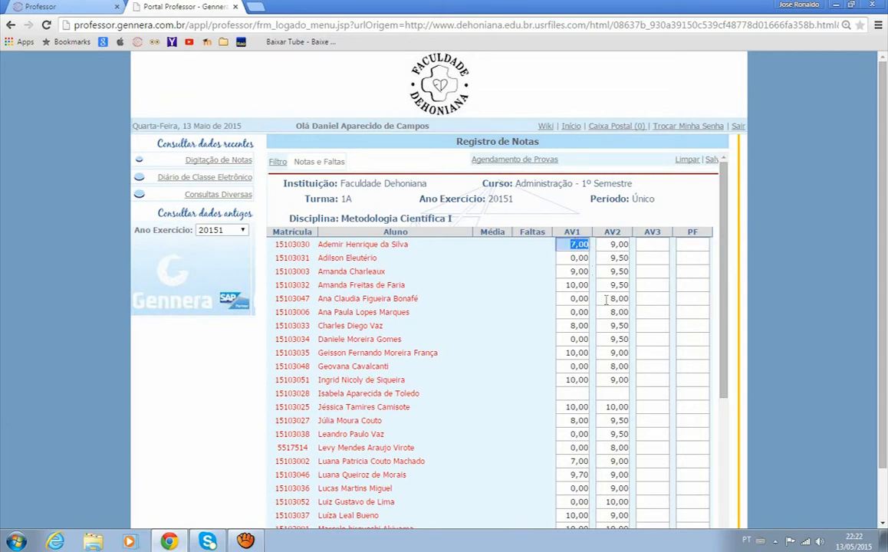
key(Tab)
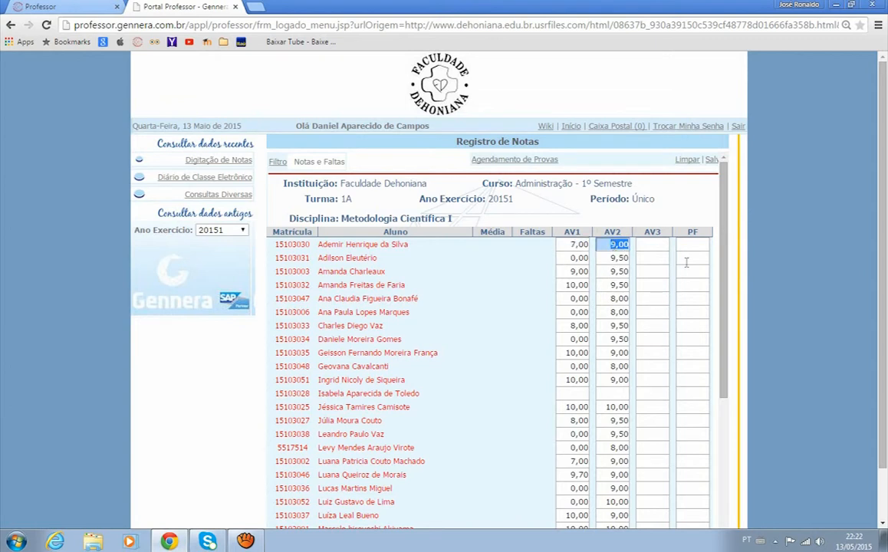
click(693, 244)
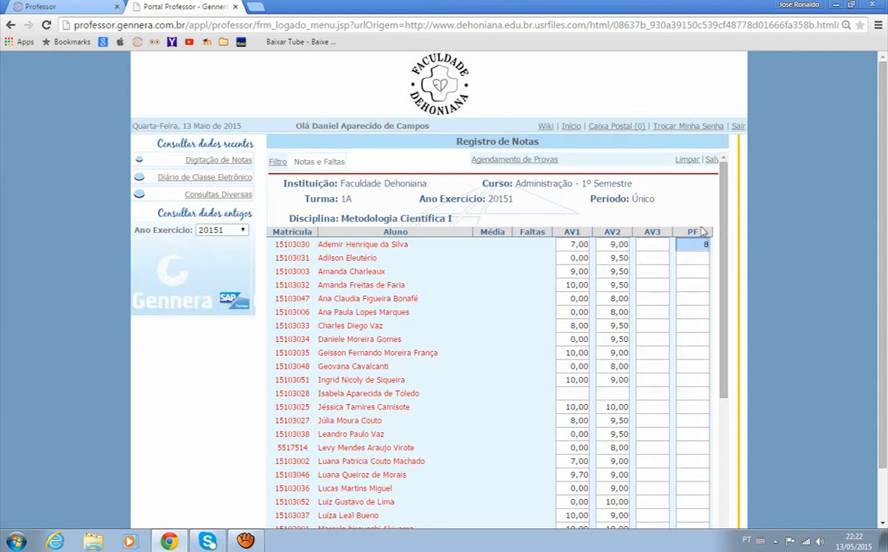
click(712, 161)
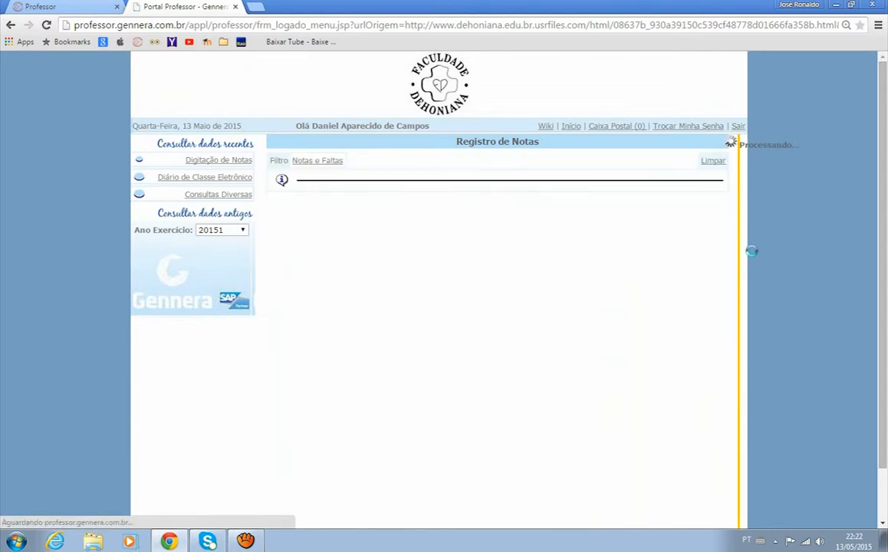
Step: Reload the grades list, enter a final exam (PF) grade of 2 for the second student and save
click(317, 162)
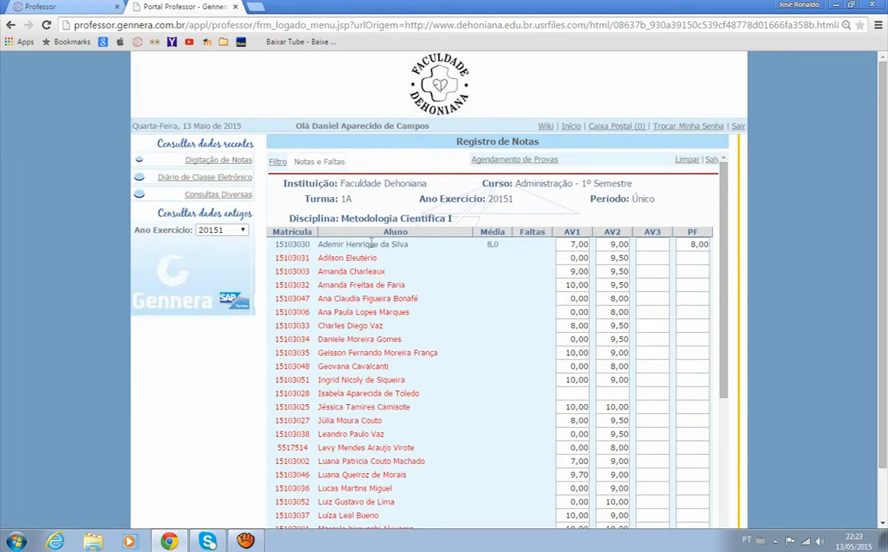
click(699, 258)
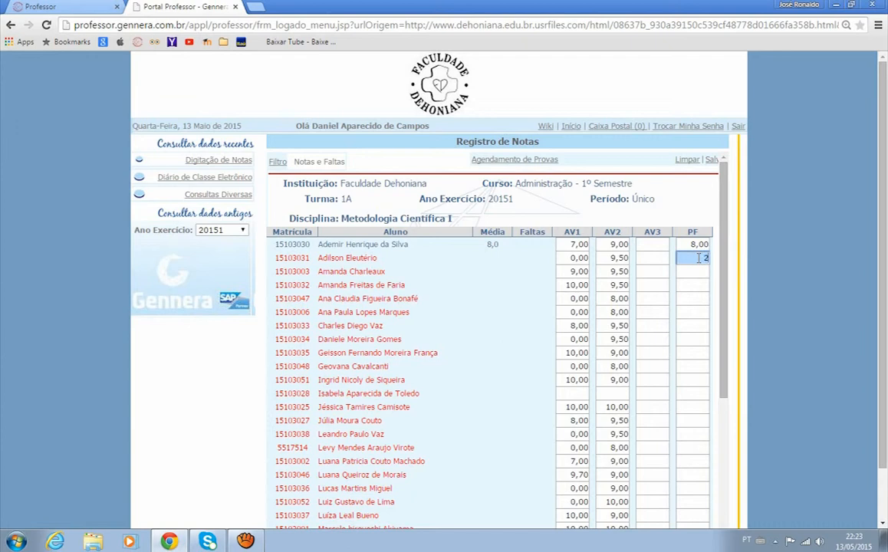
click(711, 159)
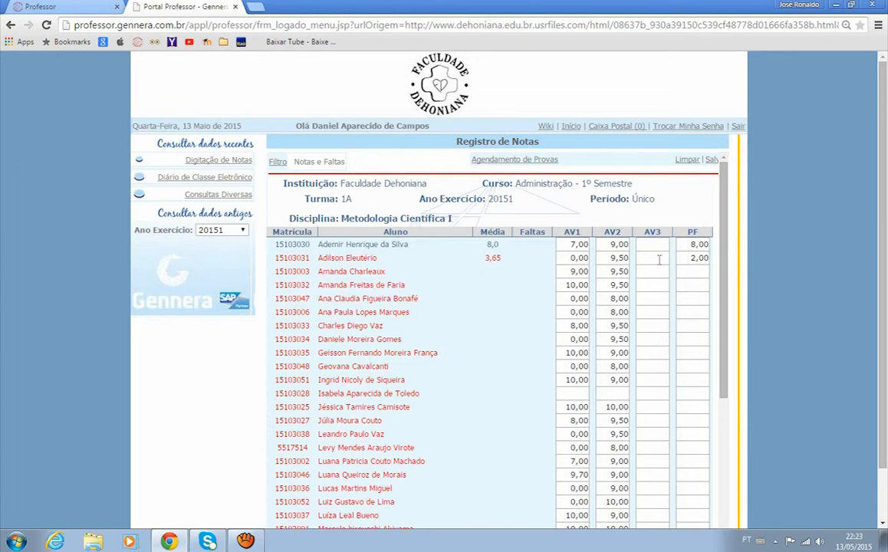
Step: Clear the final exam (PF) grades of the first two students and save the list
click(572, 245)
click(687, 243)
click(584, 242)
click(617, 246)
click(693, 258)
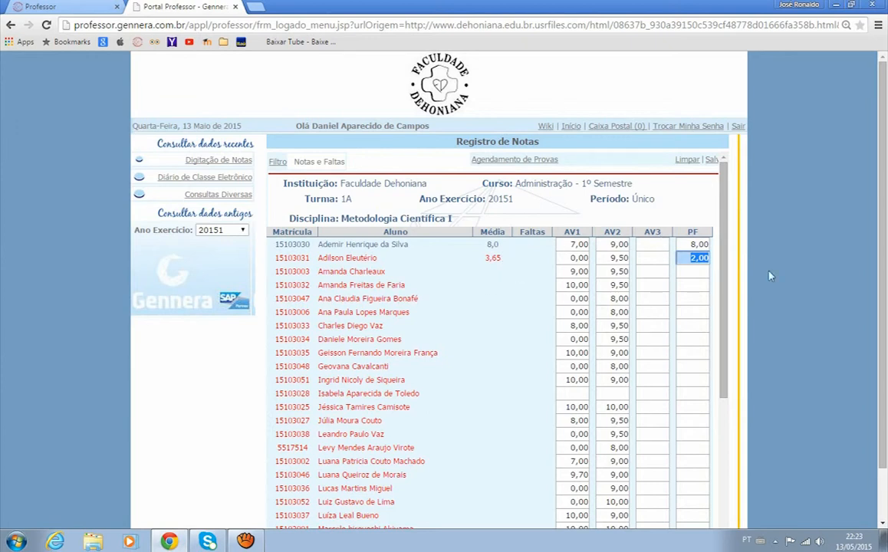
key(Delete)
click(692, 244)
key(Delete)
click(712, 162)
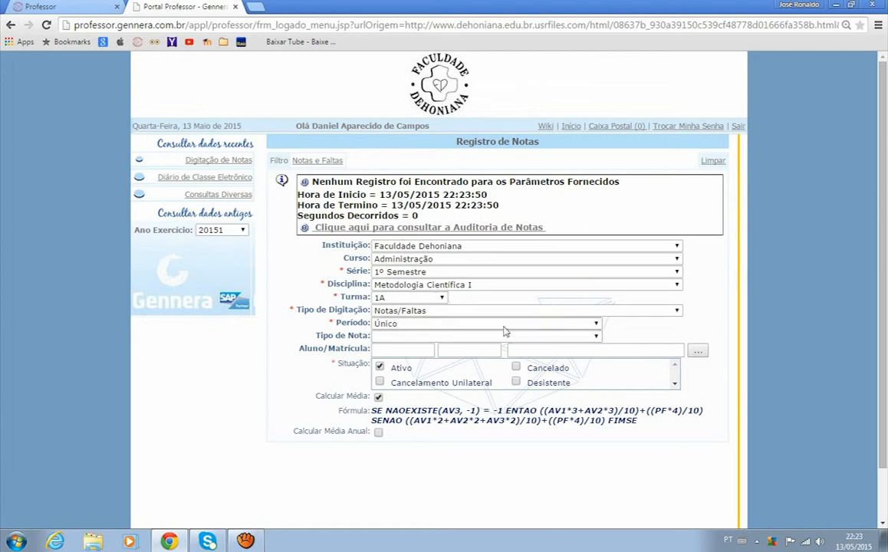
Step: Filter the grade type to Avaliação 1 and view the class's grades for that assessment only
click(594, 337)
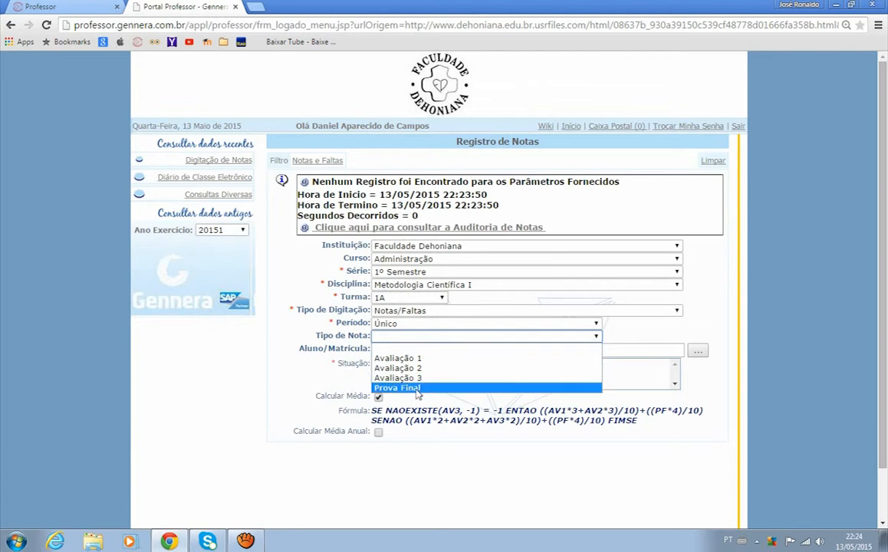
click(403, 358)
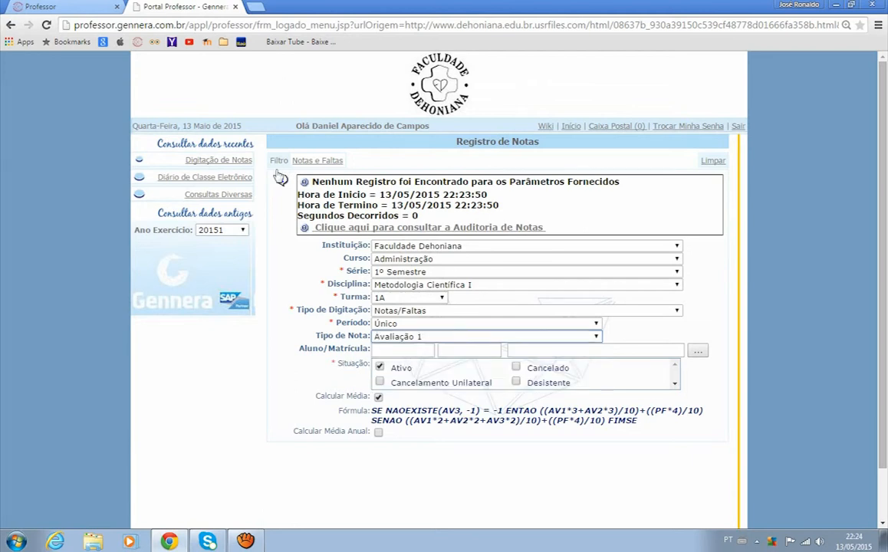
click(318, 161)
drag(723, 230, 718, 175)
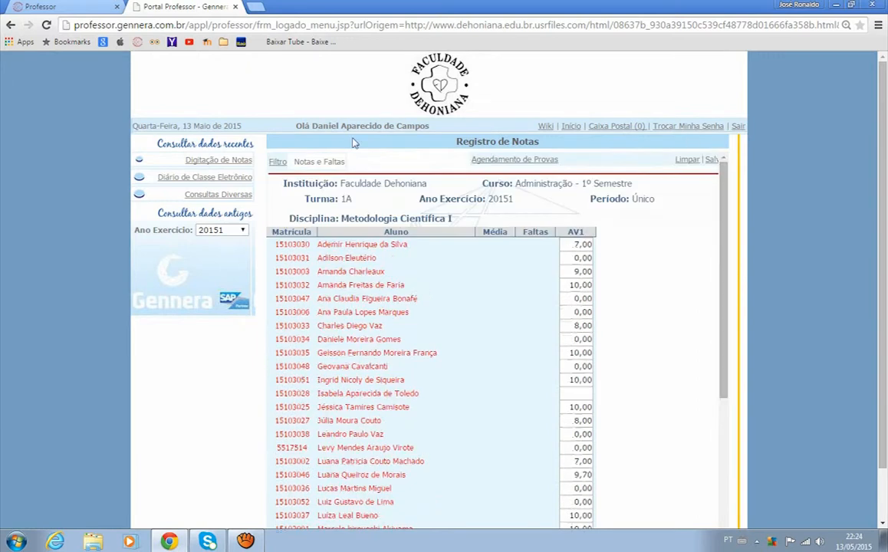
Step: Return to the filter without saving and view the class's grades for Avaliação 2 only
click(279, 163)
click(278, 164)
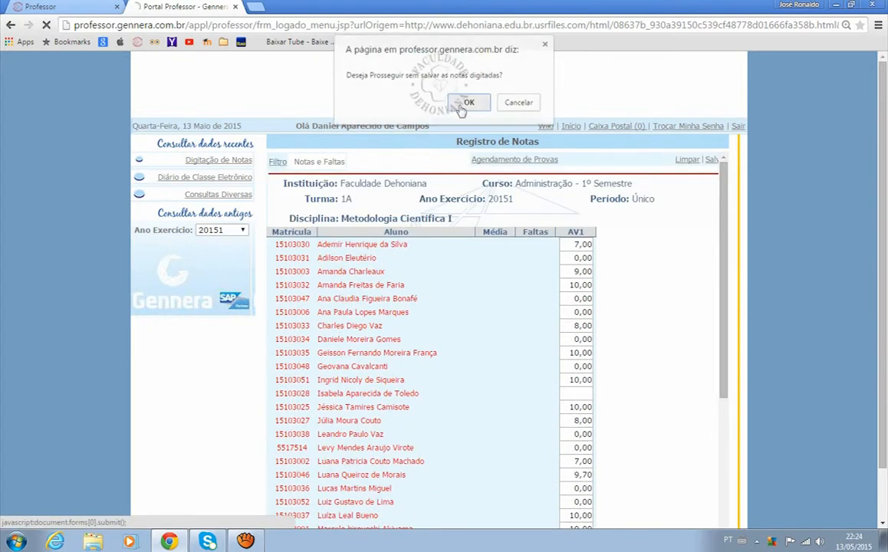
click(463, 103)
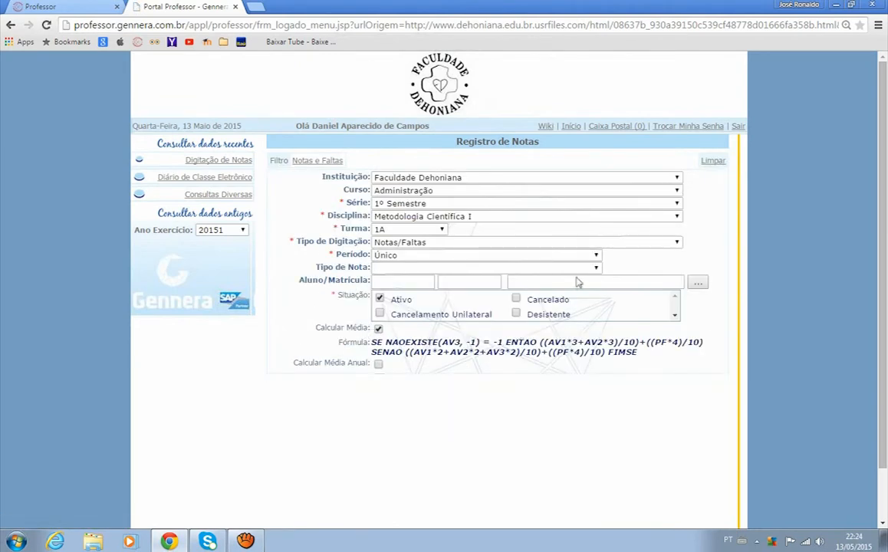
click(546, 267)
click(456, 300)
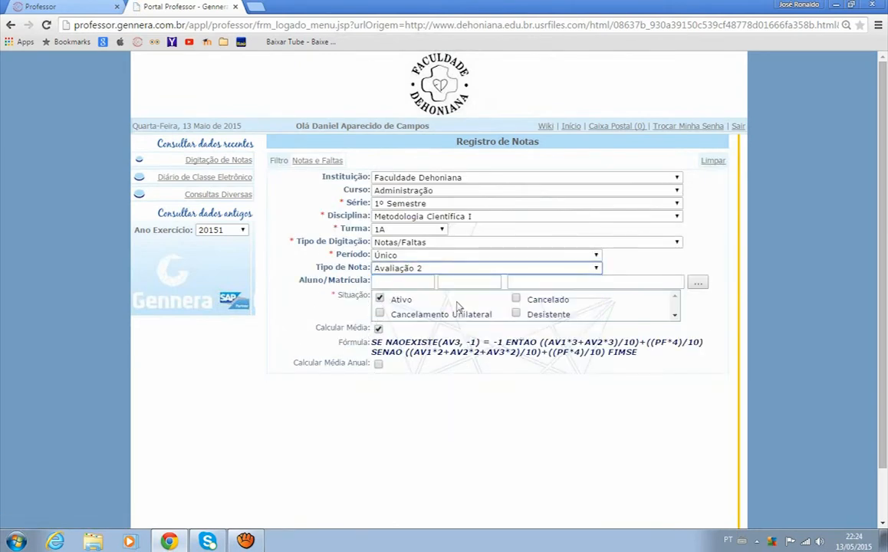
click(323, 162)
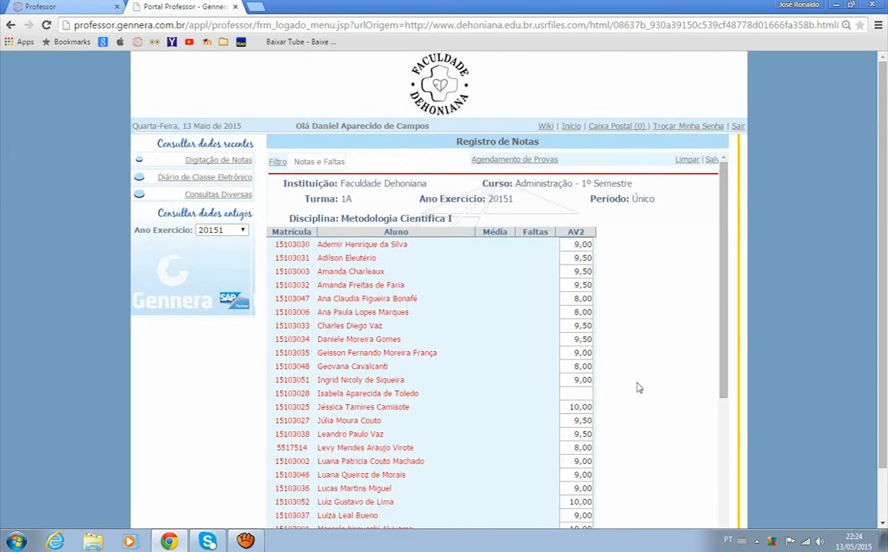
Step: Return to the filter without saving, reload the grades list for all grade types and open the exam scheduling page
click(276, 162)
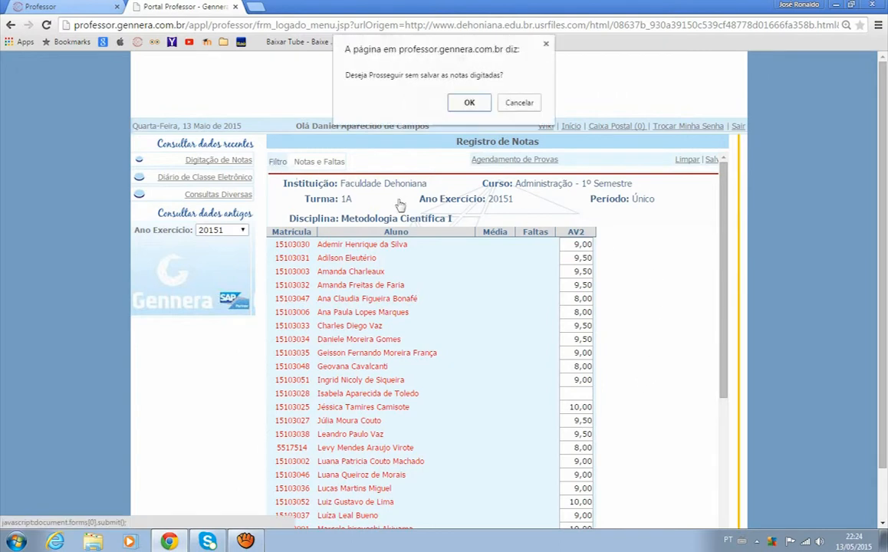
click(469, 103)
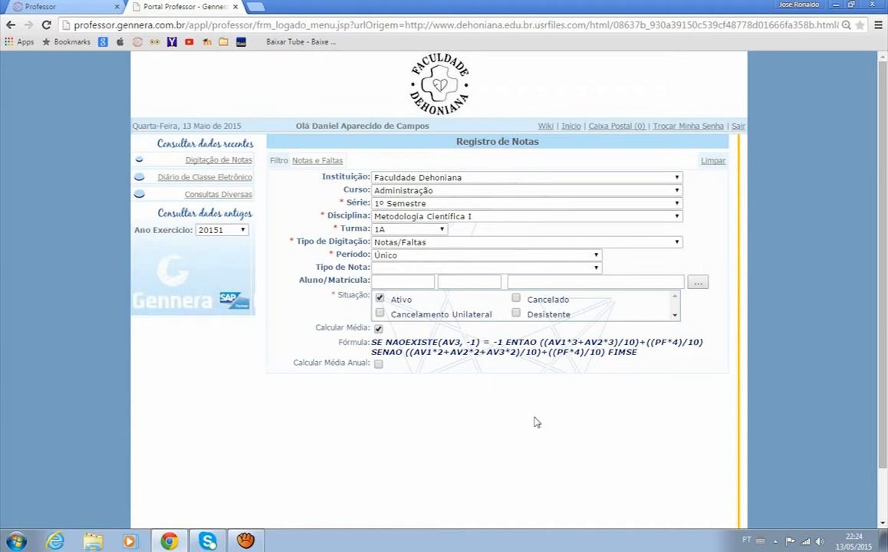
click(316, 161)
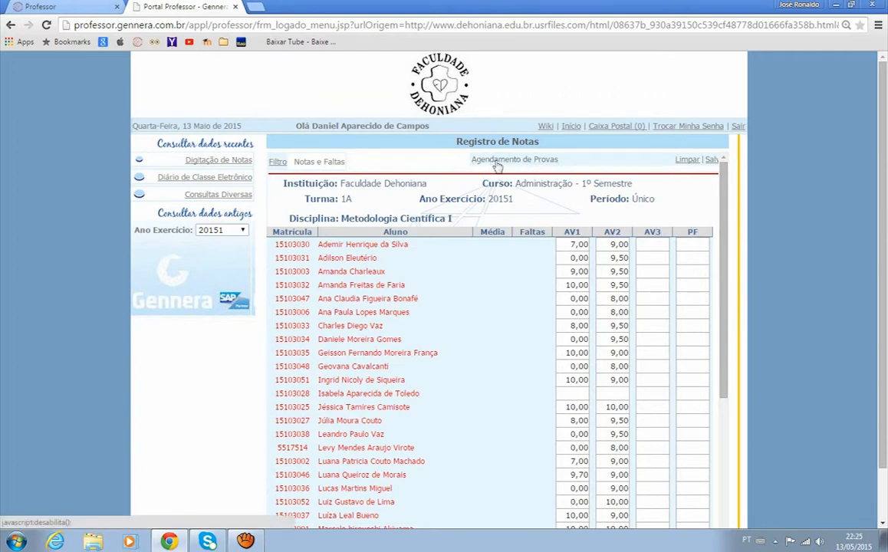
click(529, 164)
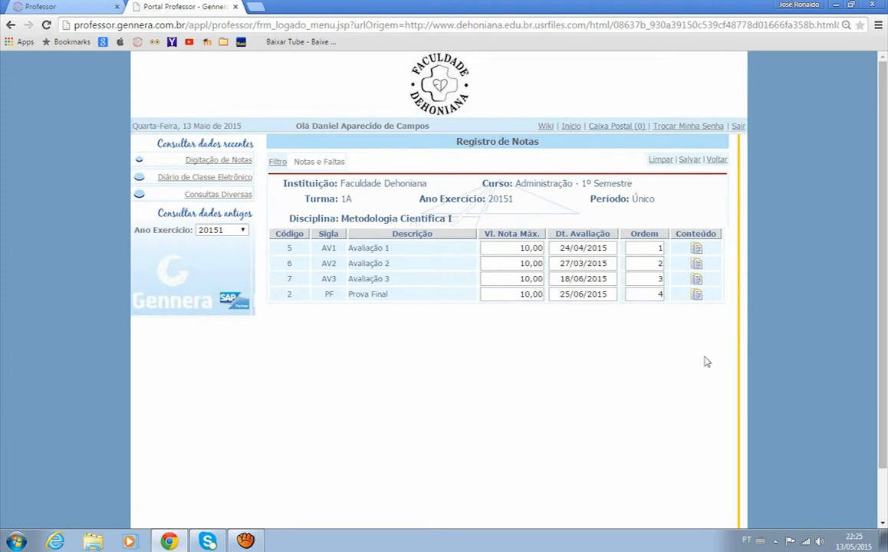
Step: Review the maximum grade, assessment date and order fields of Avaliação 1, Avaliação 2, Avaliação 3 and Prova Final
click(529, 247)
click(523, 263)
click(514, 279)
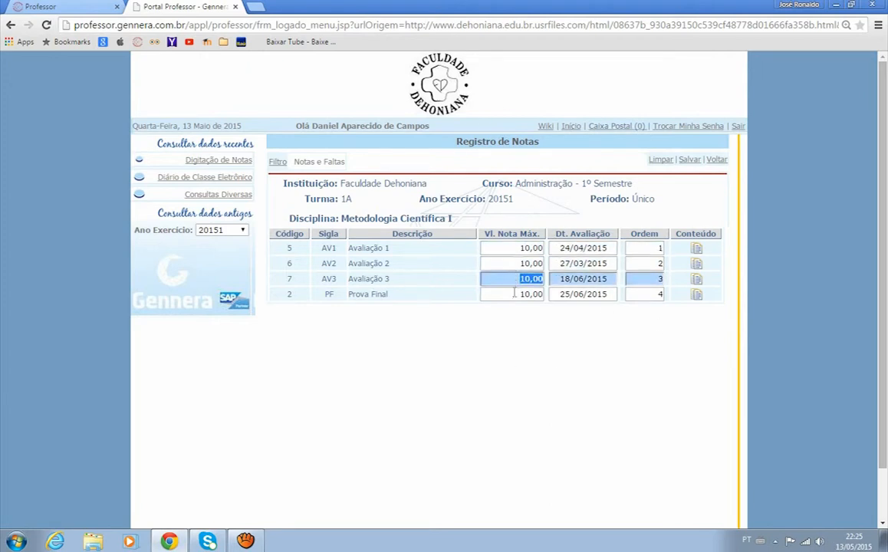
click(515, 294)
click(366, 248)
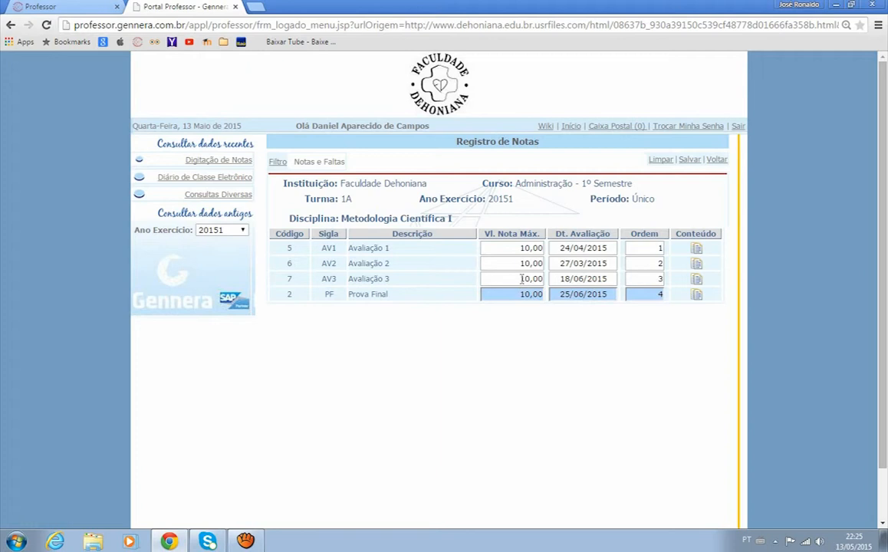
click(609, 249)
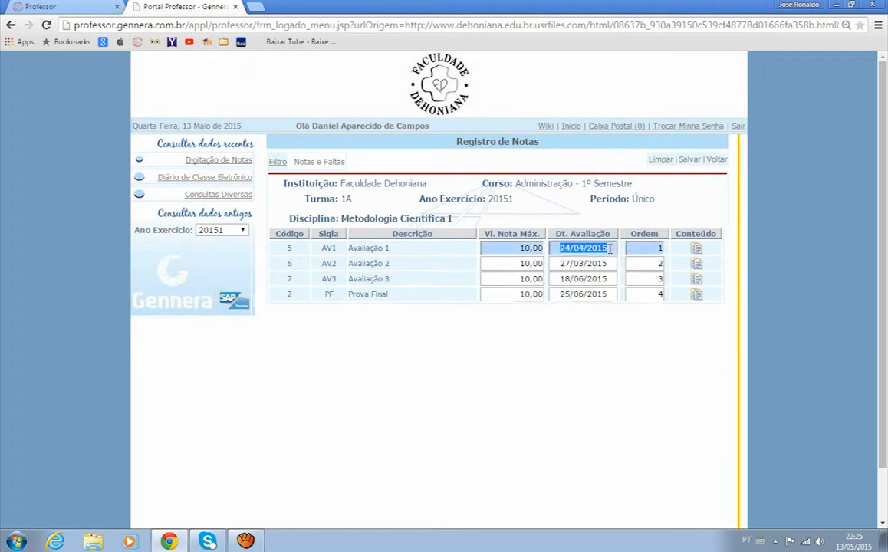
click(613, 264)
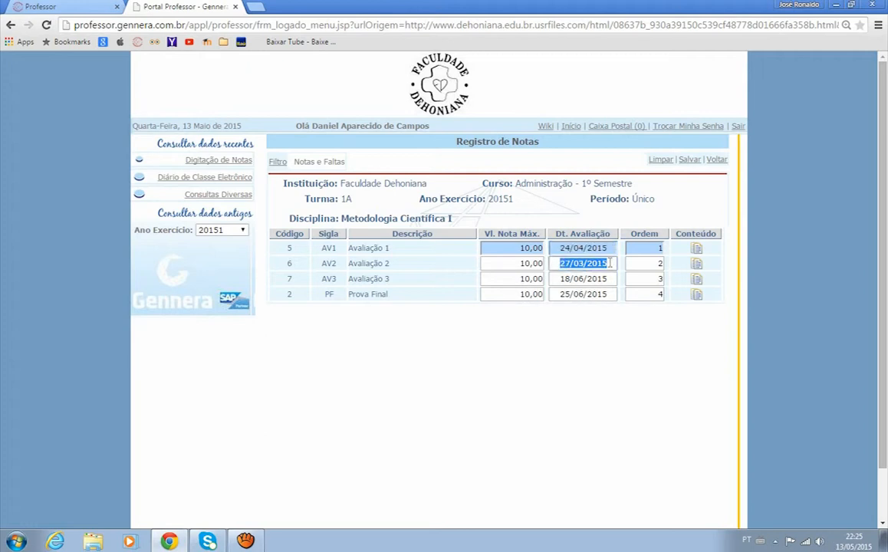
click(615, 279)
click(610, 294)
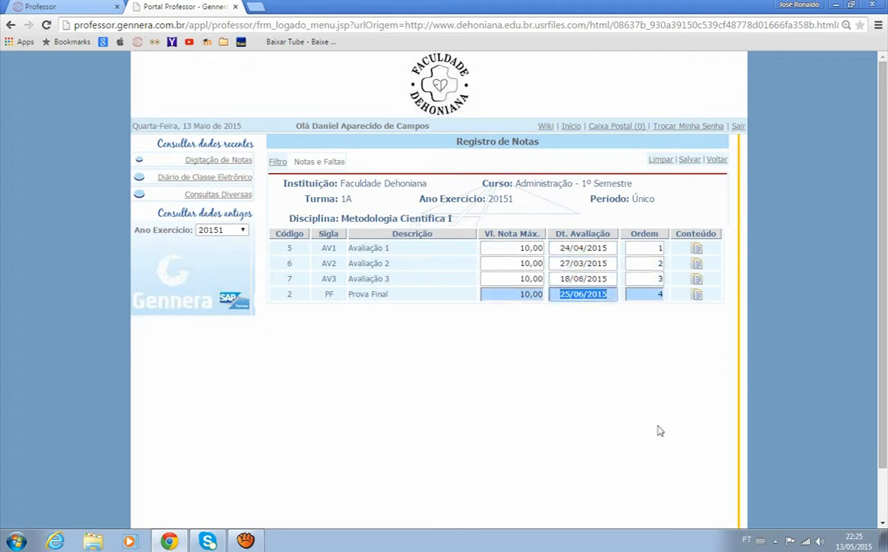
click(656, 249)
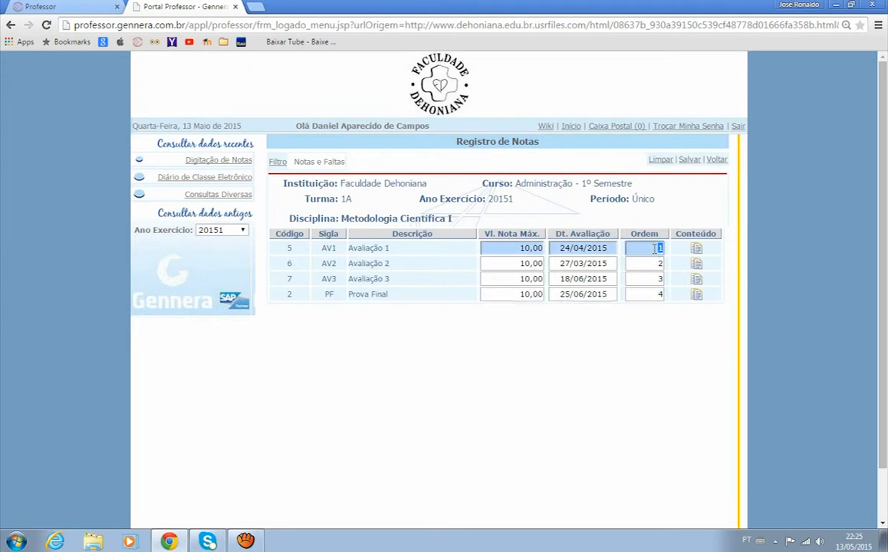
click(650, 264)
click(652, 278)
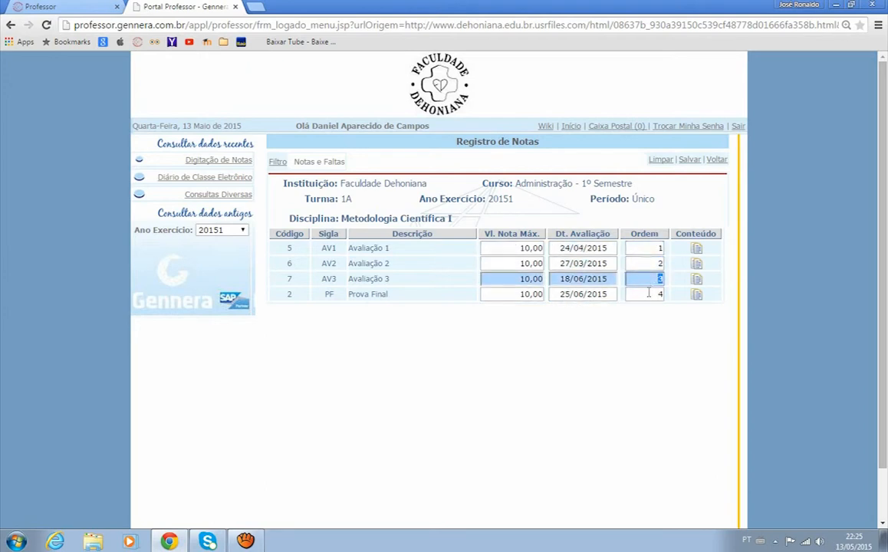
click(649, 293)
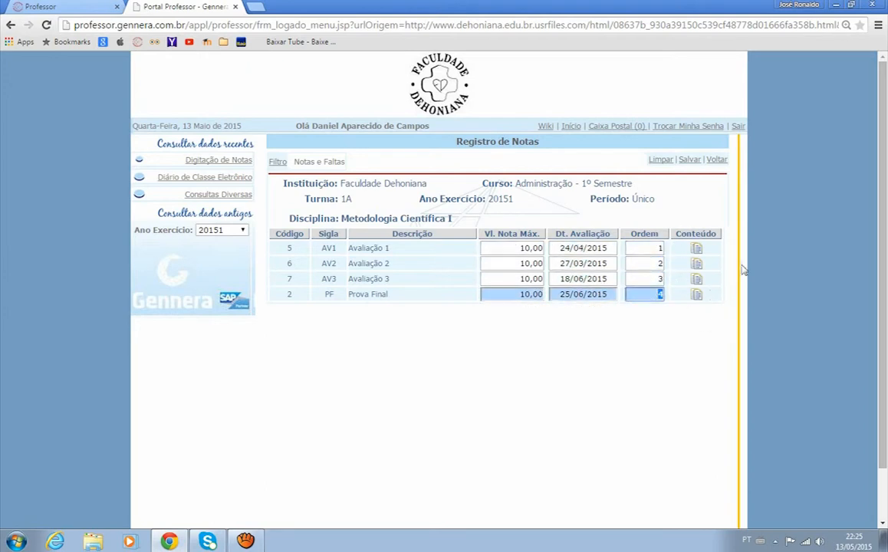
Step: View the content descriptions of Avaliação 1 and Prova Final, closing each one without changing its text
click(696, 249)
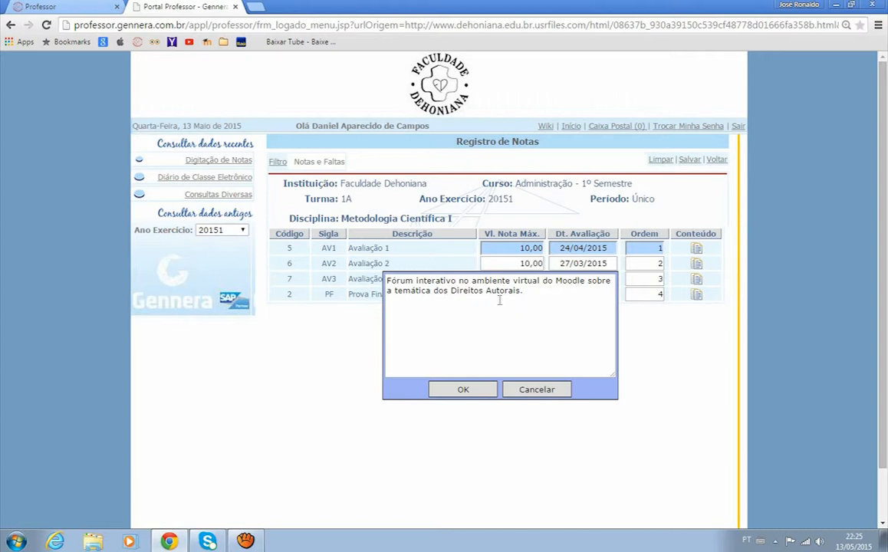
click(463, 389)
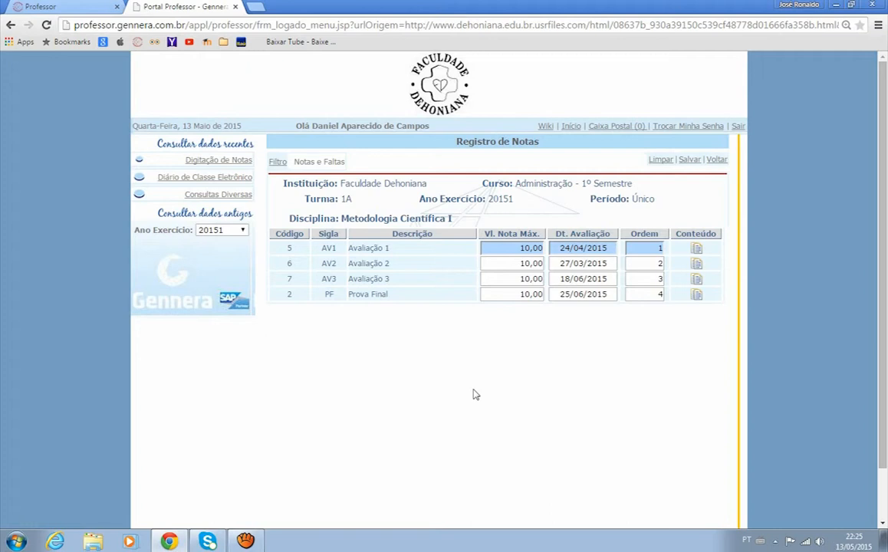
click(696, 296)
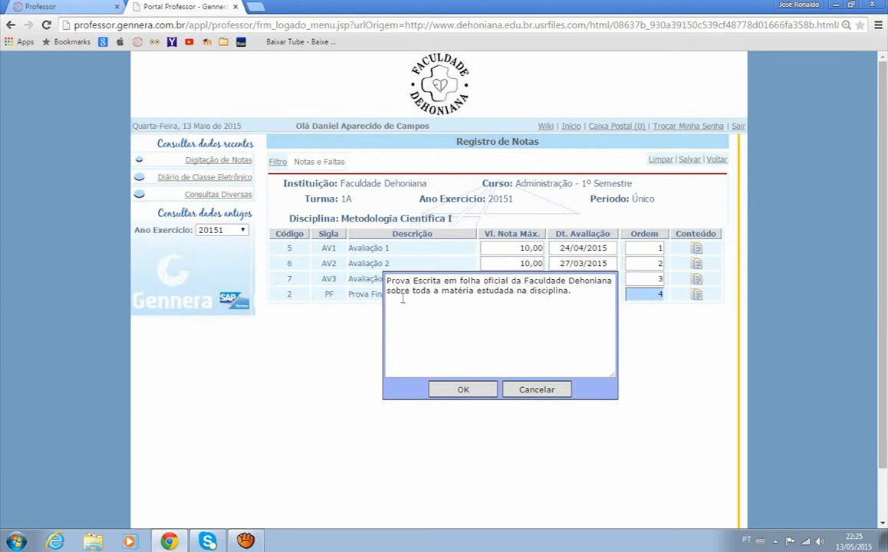
drag(574, 292, 380, 298)
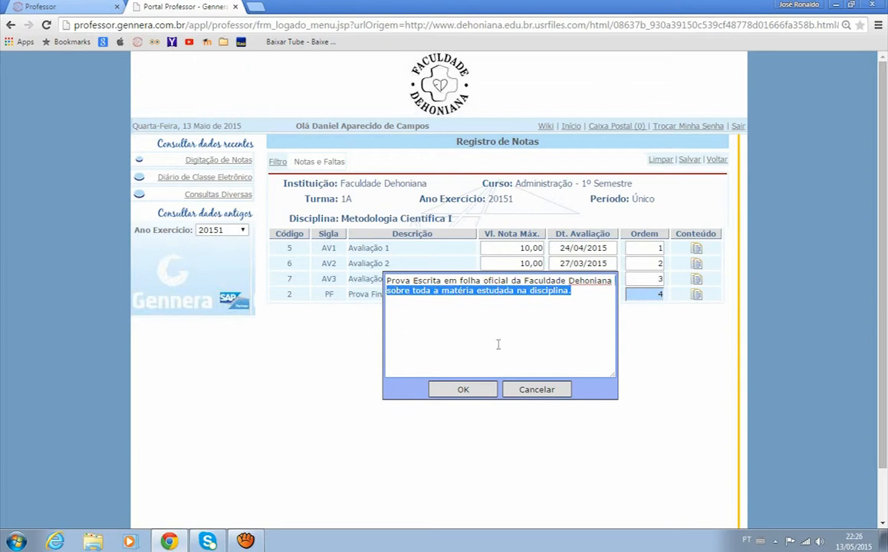
click(465, 389)
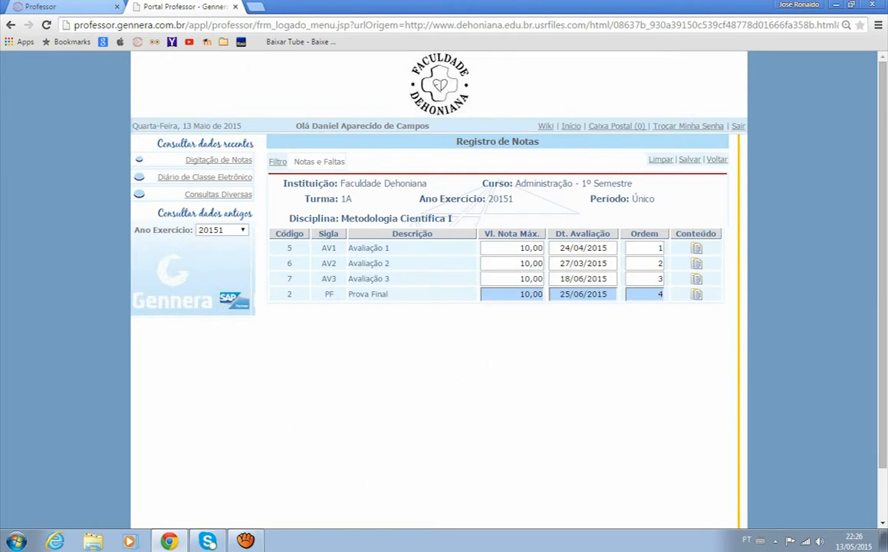
Step: Return to the grade entry filter, then log out of the professor portal and close its browser tab
click(215, 161)
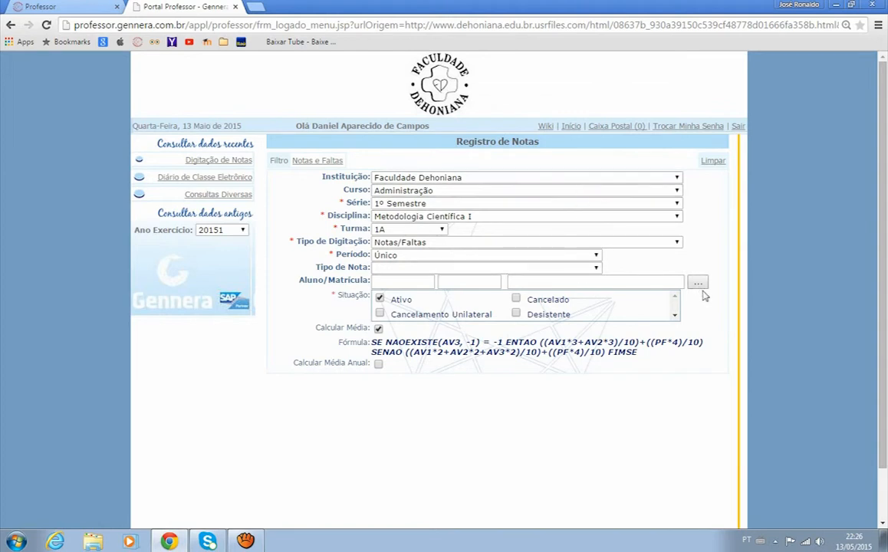
click(738, 126)
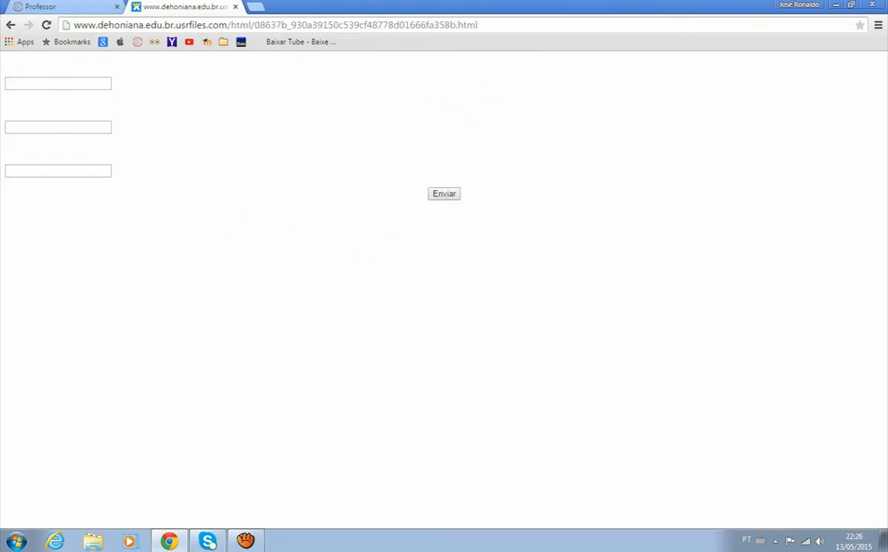
click(234, 7)
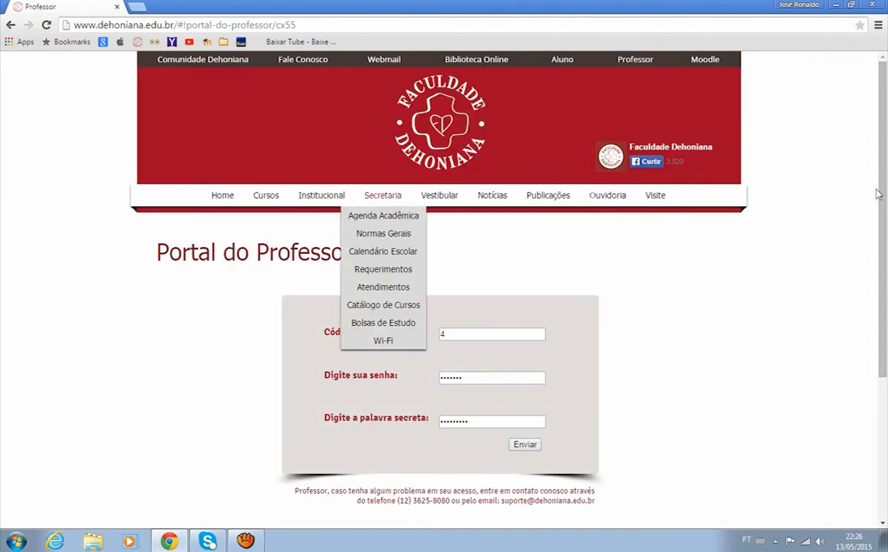
Step: Clear the professor code, password and secret word from the Portal do Professor login form and close the browser
scroll(527, 278, down, 1)
click(484, 284)
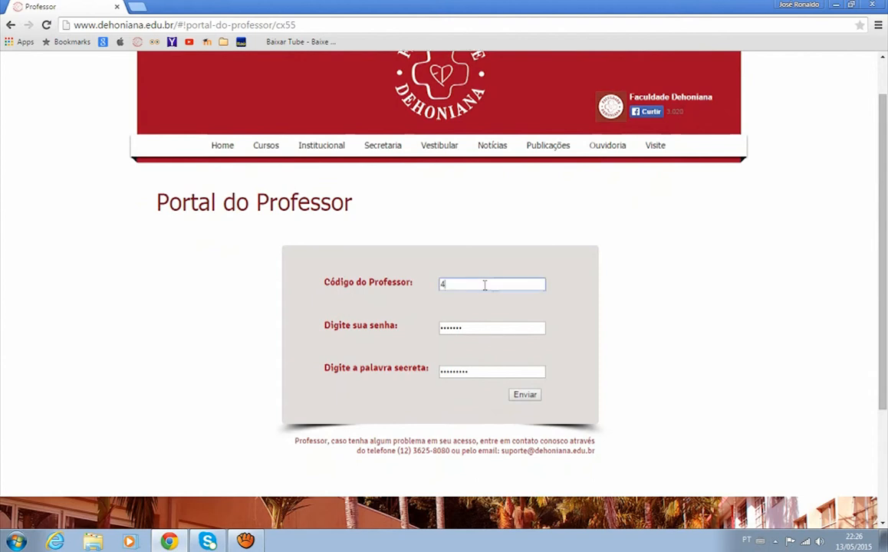
double_click(480, 333)
key(BackSpace)
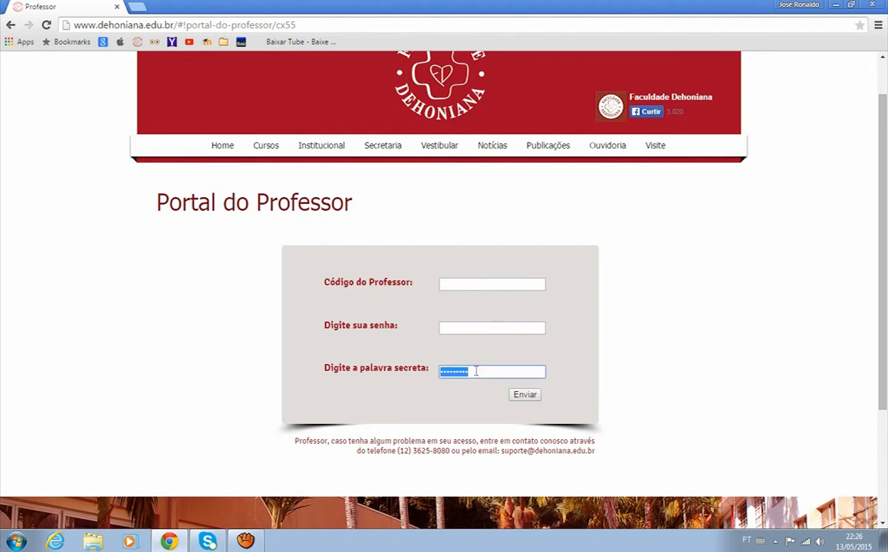
click(736, 336)
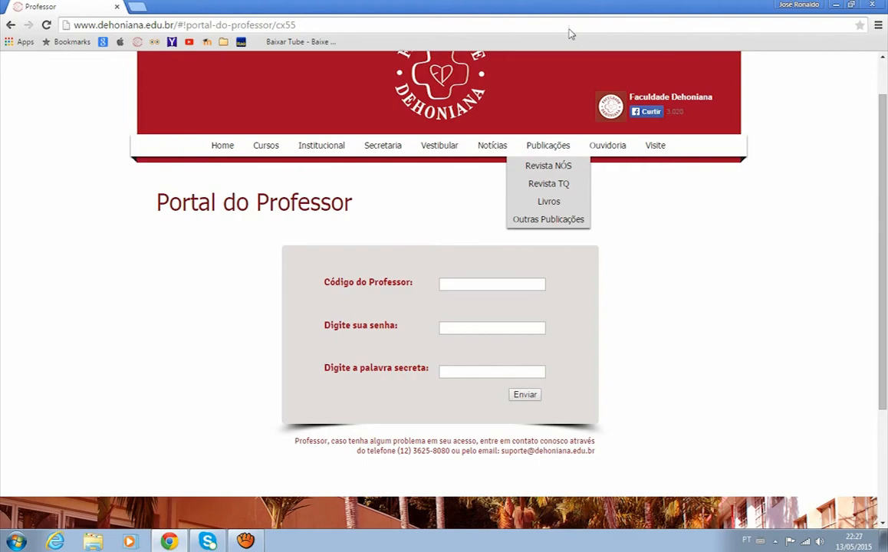
click(875, 6)
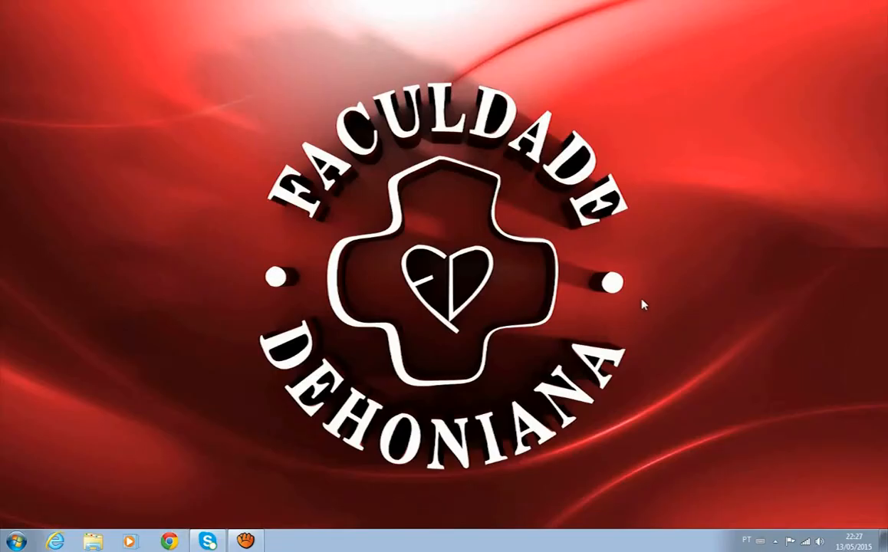